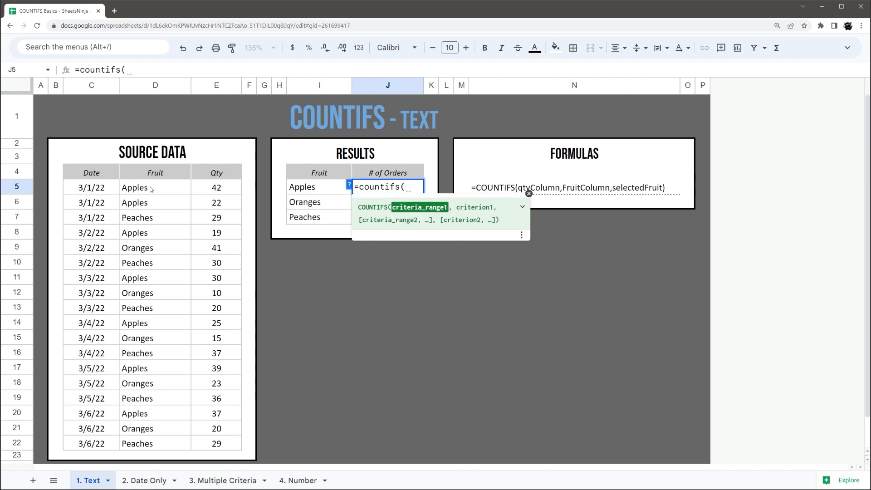
Complete the COUNTIFS formula in J5 with the fruit range D5:D22 and the criterion "Apples".
left_click_drag(150, 190, 152, 444)
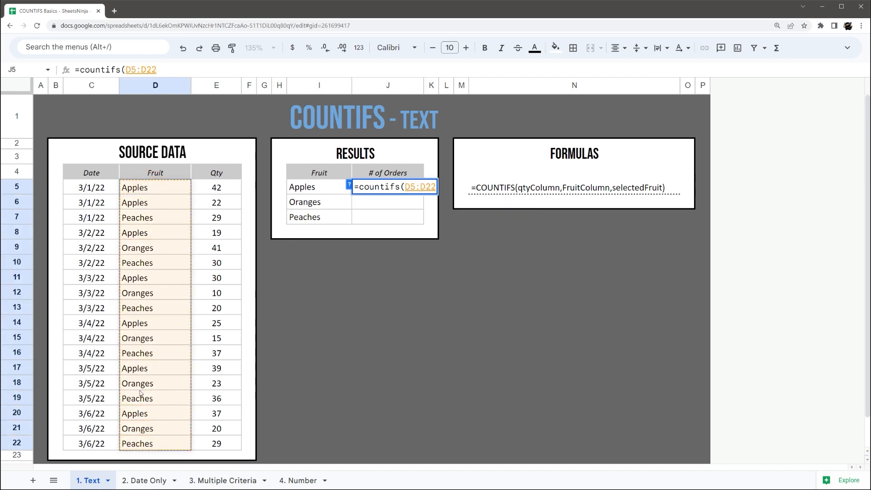
type(",")
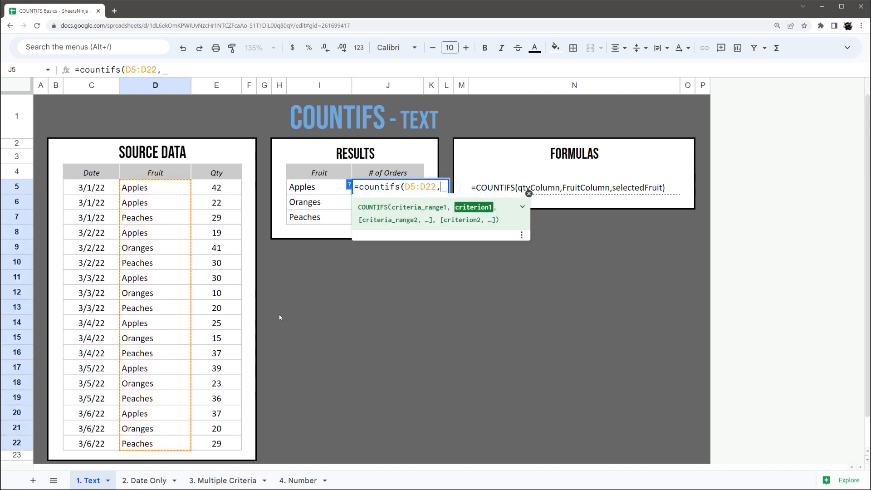
type("\"Apples\")")
key("Return")
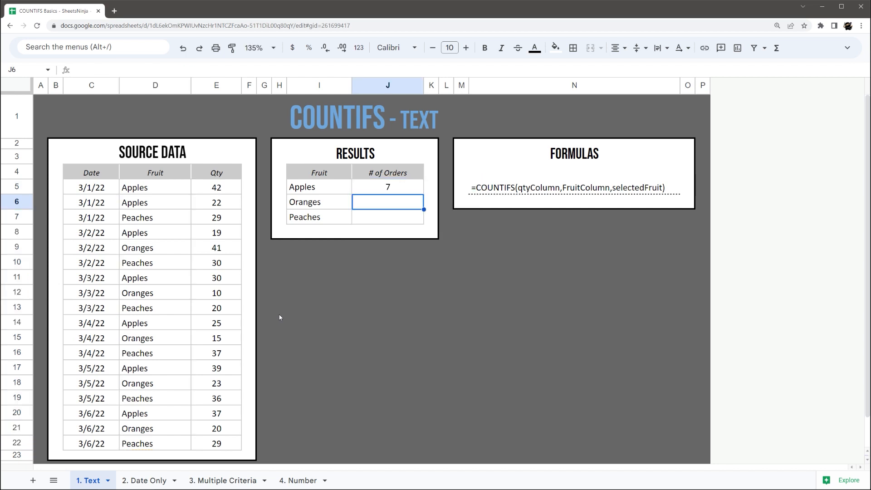
Replace the "Apples" criterion in the J5 formula with a reference to cell I5.
left_click(369, 183)
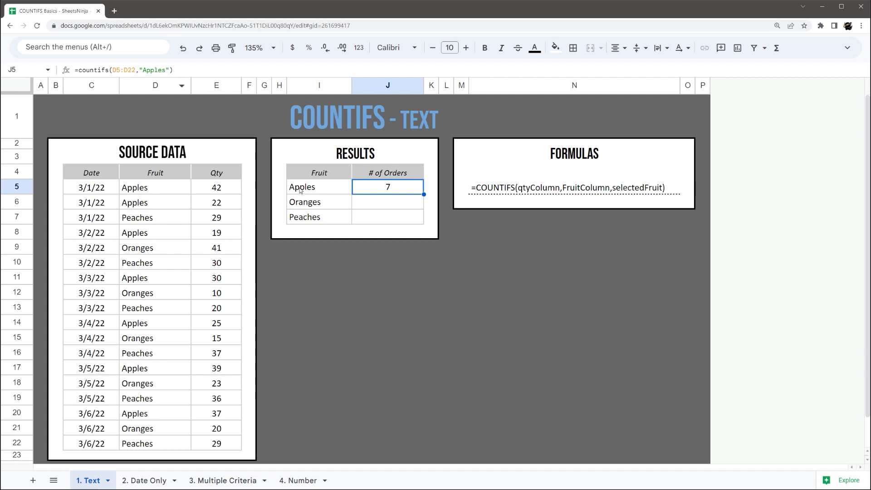
left_click(299, 189)
left_click(382, 189)
left_click_drag(140, 70, 173, 70)
key("BackSpace")
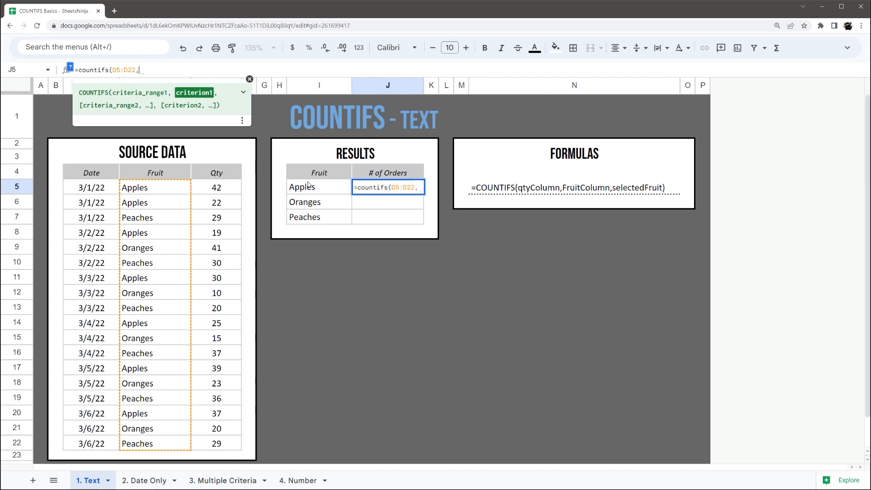
left_click(316, 190)
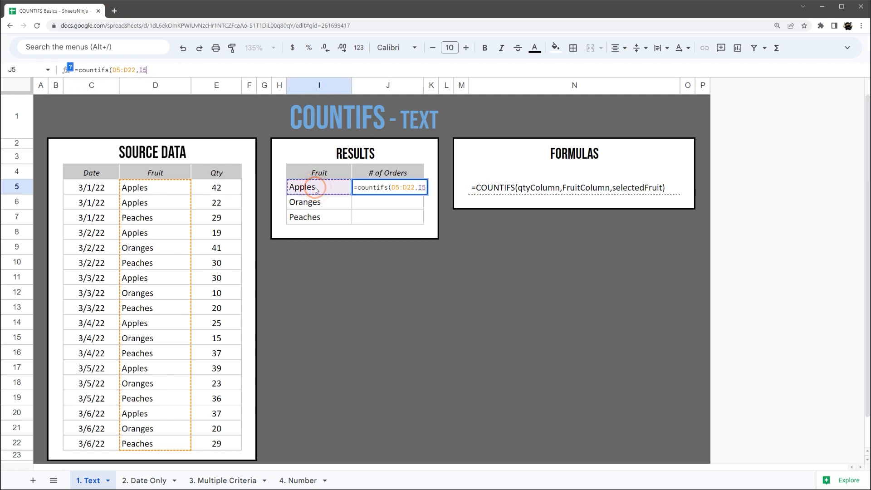
key("Return")
Make the fruit range in the J5 formula absolute as $D$5:$D$22.
left_click(377, 182)
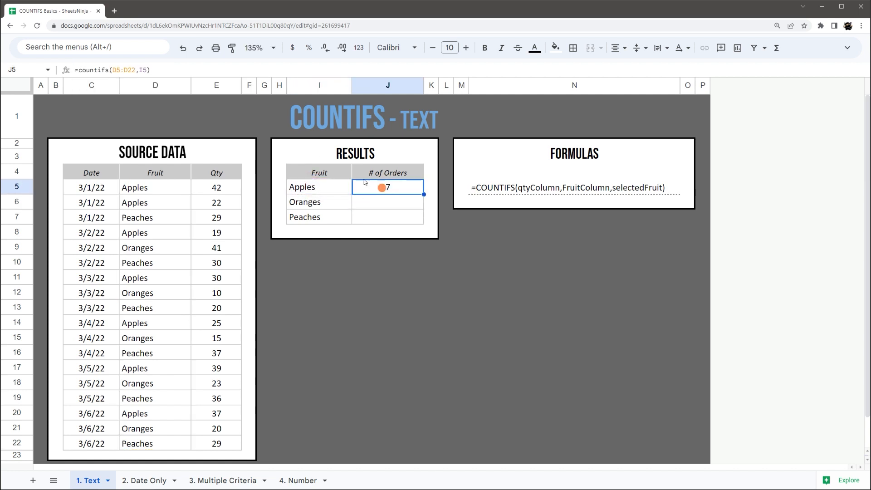
left_click(121, 71)
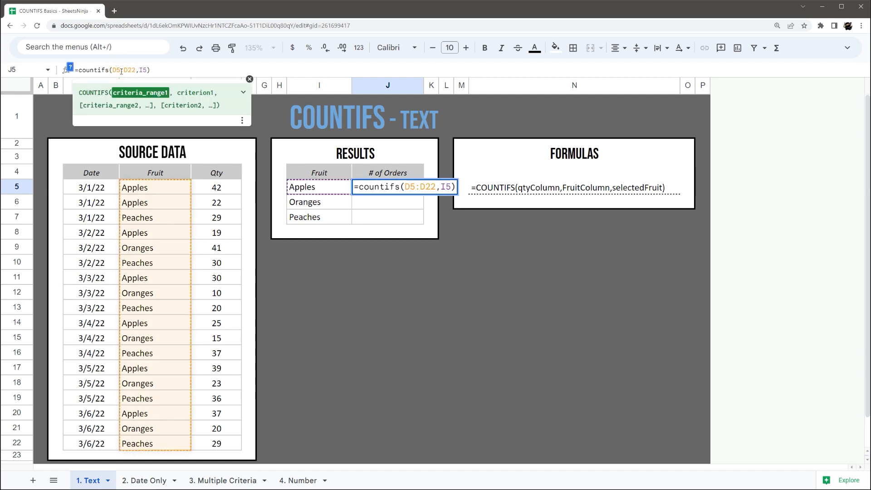
key("F4")
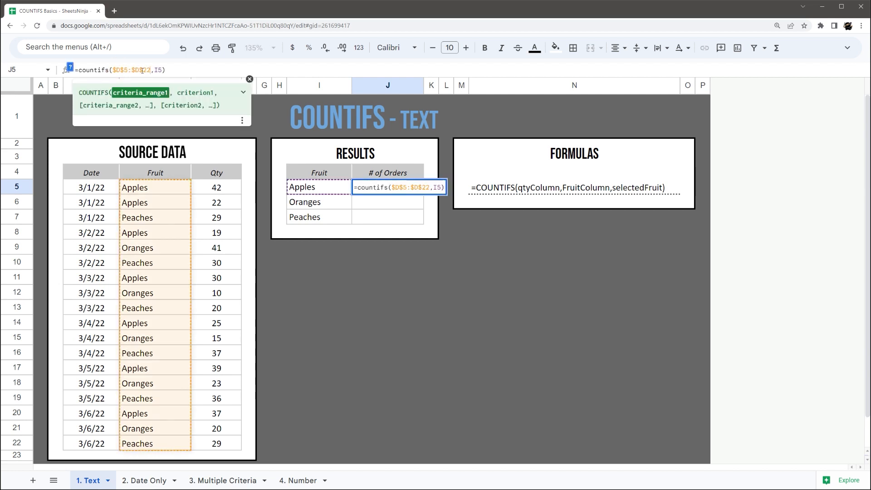
key("Return")
Copy the J5 formula down through J7 and check the formula in each result cell.
left_click(401, 184)
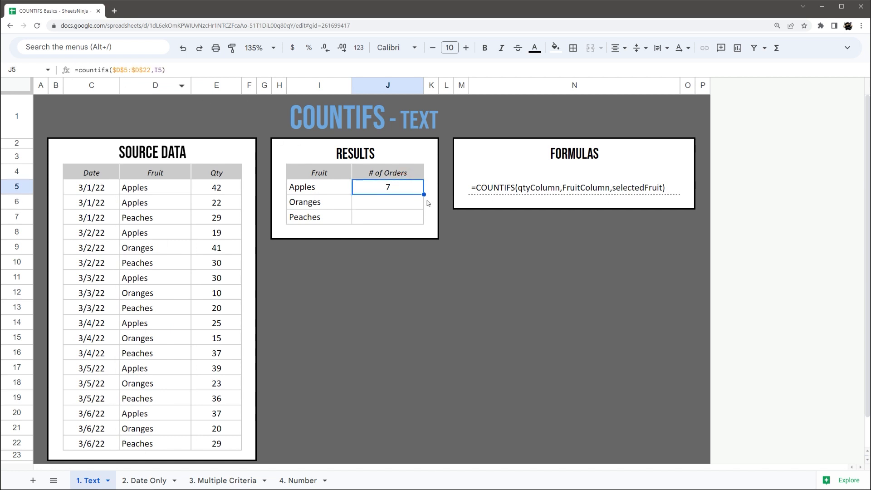
left_click_drag(424, 195, 425, 223)
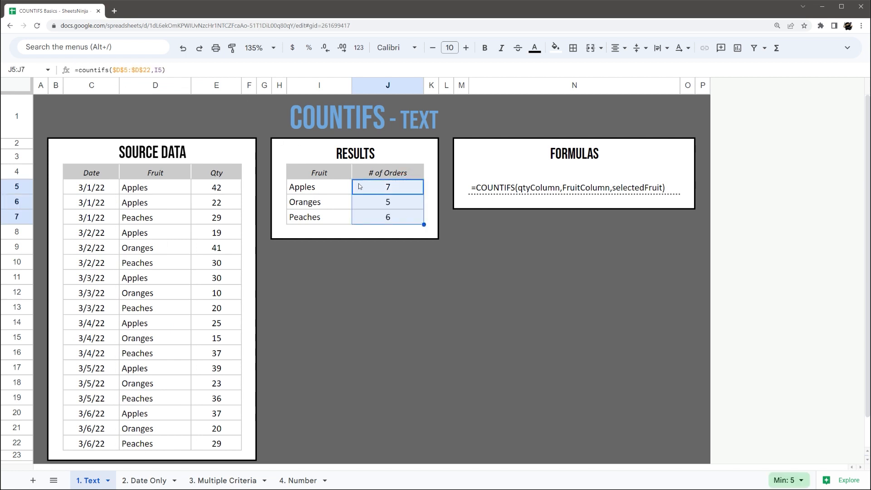
left_click(397, 184)
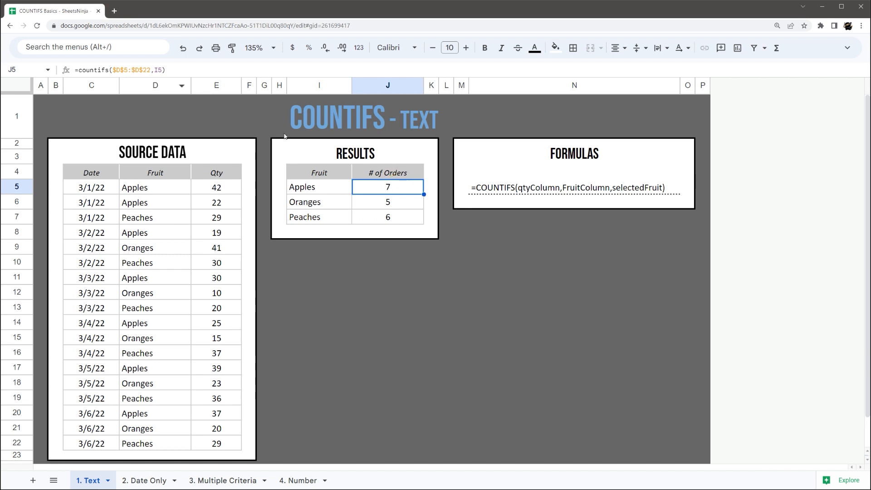
left_click(385, 202)
left_click(389, 217)
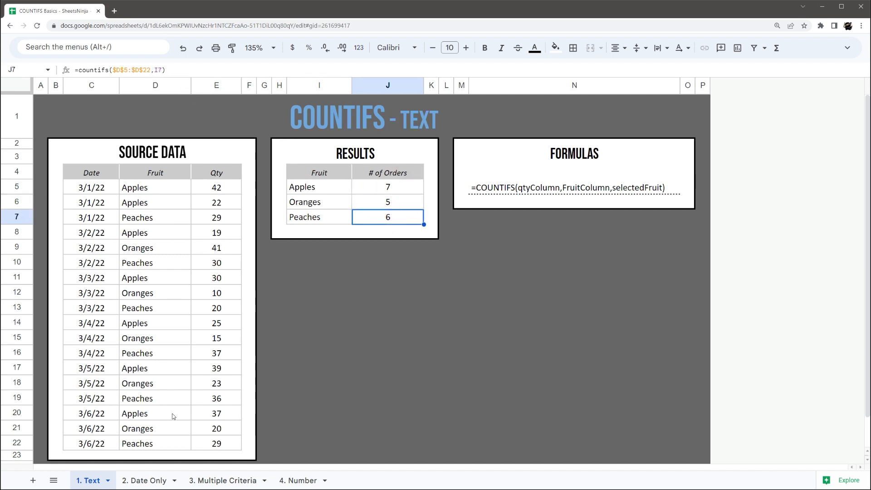
On the 2. Date Only sheet, enter a COUNTIFS formula in K5 that counts dates in C5:C22 matching I5.
left_click(154, 480)
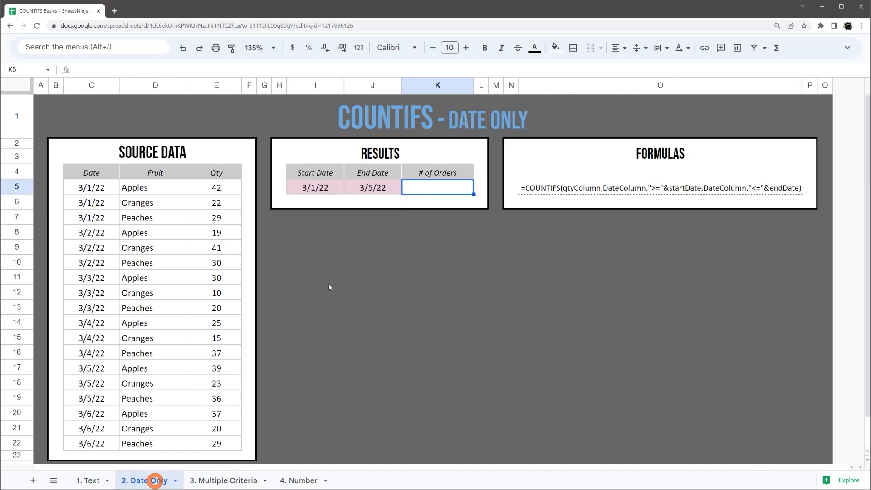
left_click(442, 186)
type("=cou")
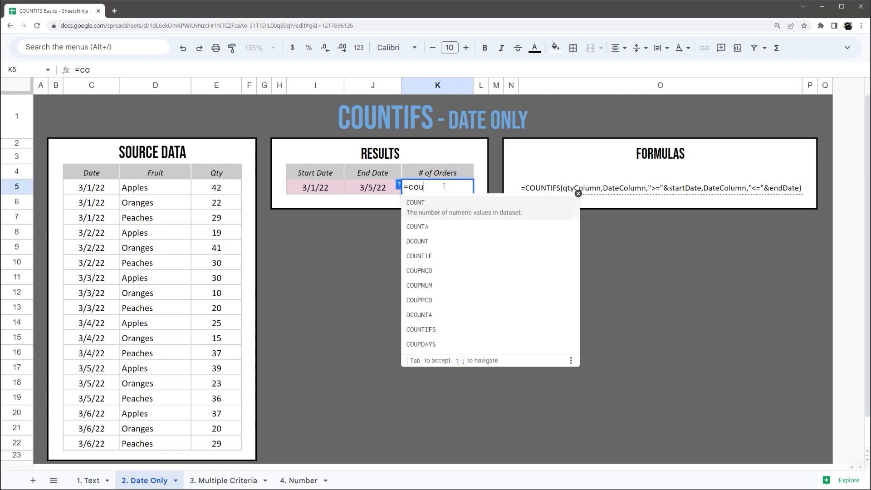
type("ntifs(")
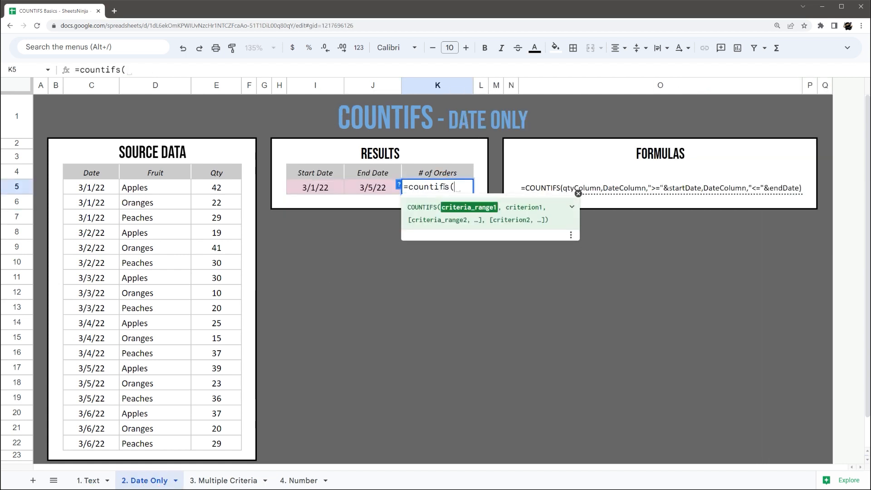
left_click_drag(89, 187, 92, 439)
type(",")
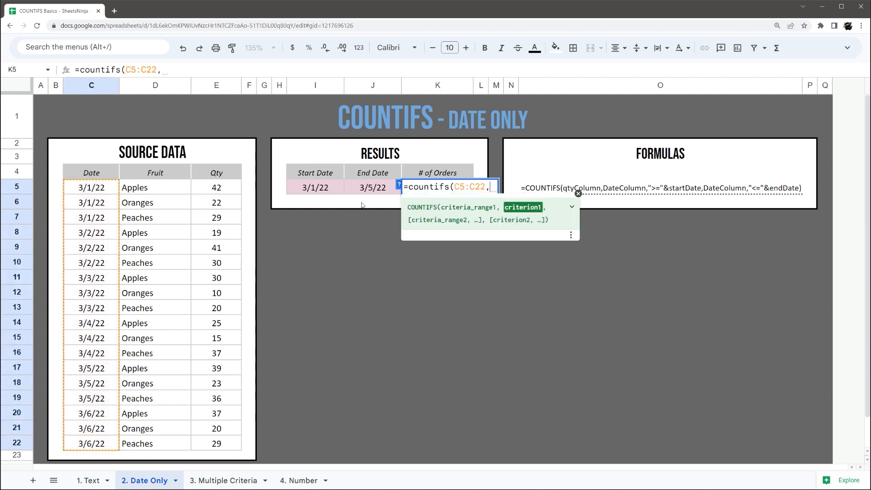
left_click(331, 189)
key("Return")
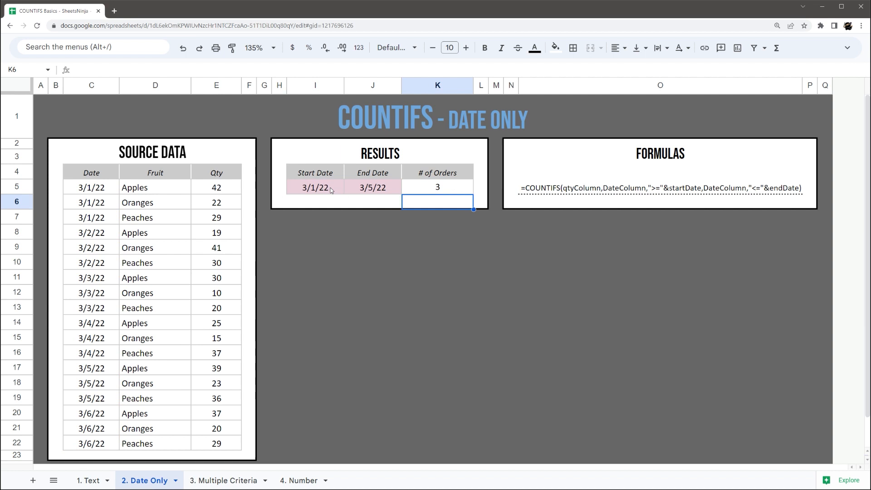
Change the criterion in the K5 formula to ">="&I5 so it counts dates on or after the start date.
left_click(453, 188)
left_click_drag(93, 186, 231, 224)
left_click(452, 190)
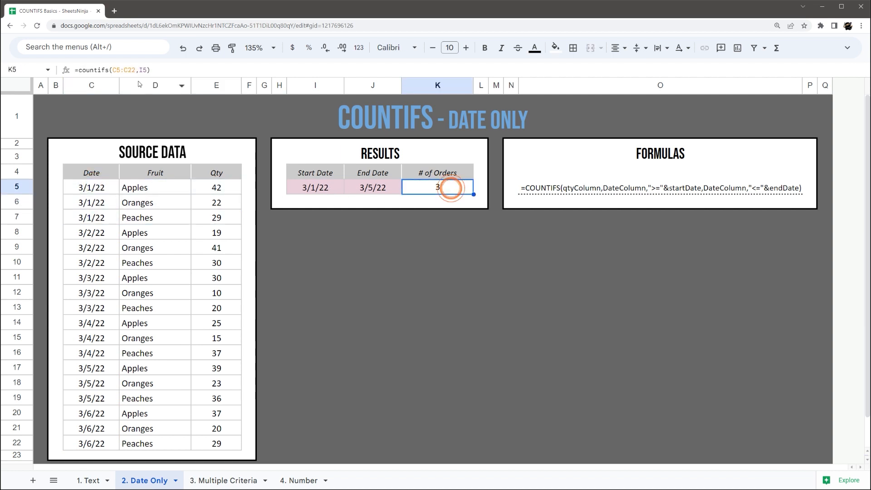
left_click_drag(326, 170, 382, 187)
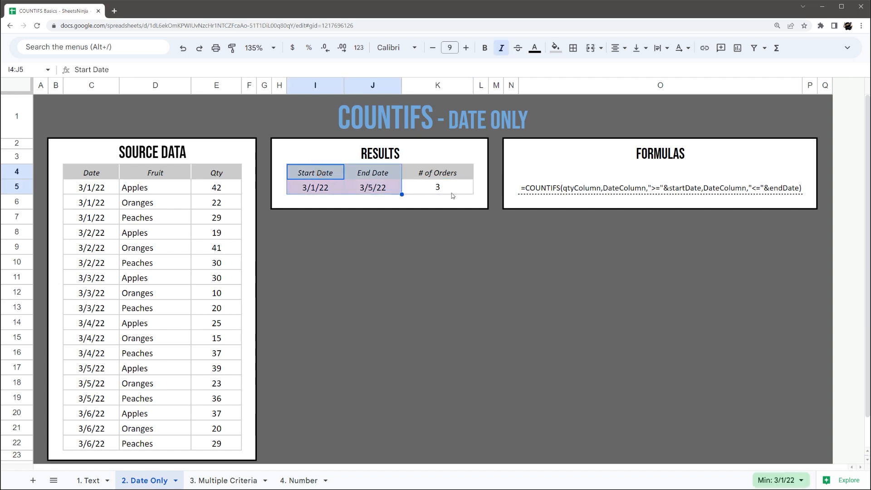
left_click(454, 189)
left_click_drag(140, 69, 205, 70)
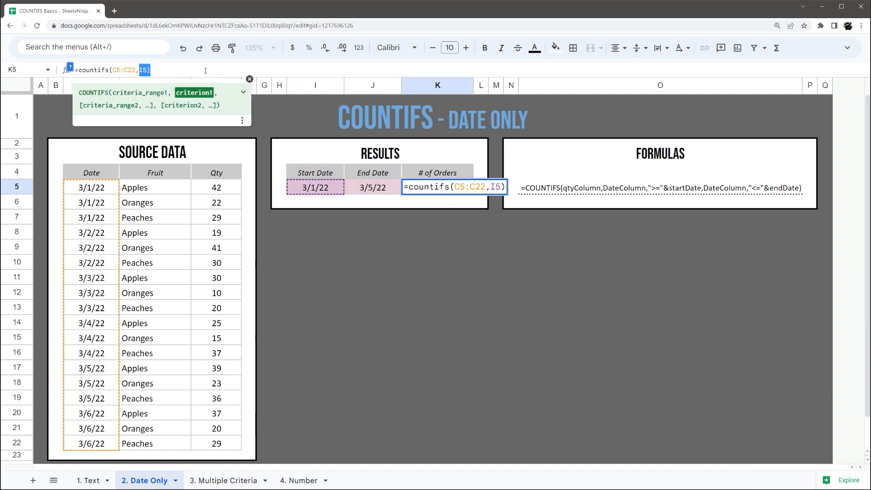
type("\">")
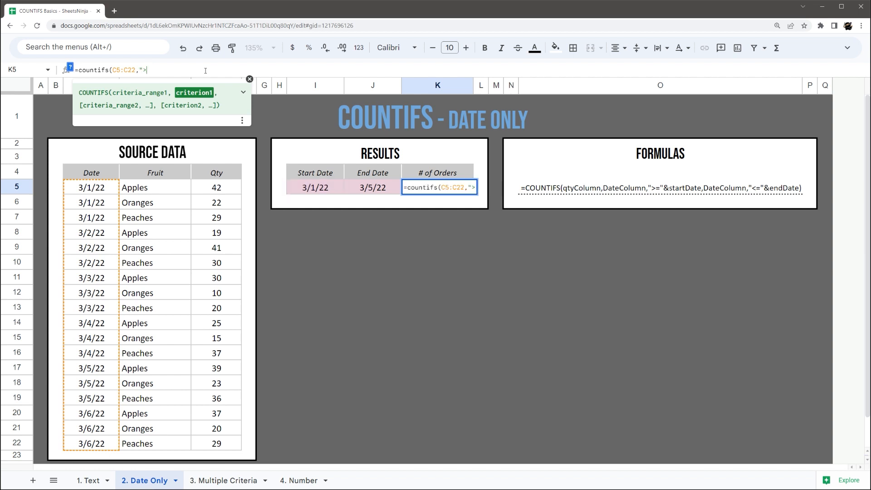
type("=\"&")
left_click(324, 188)
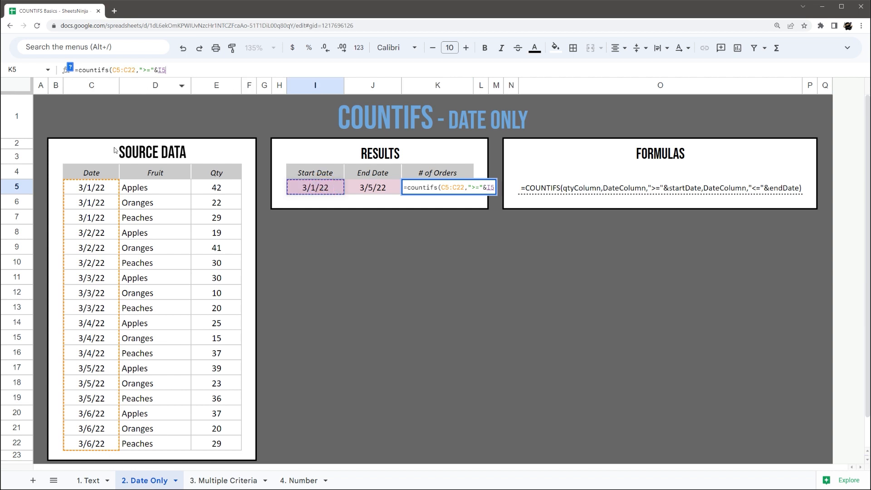
Add a second condition to the K5 formula using range C5:C22 and criterion "<="&J5 for the end date.
type(",")
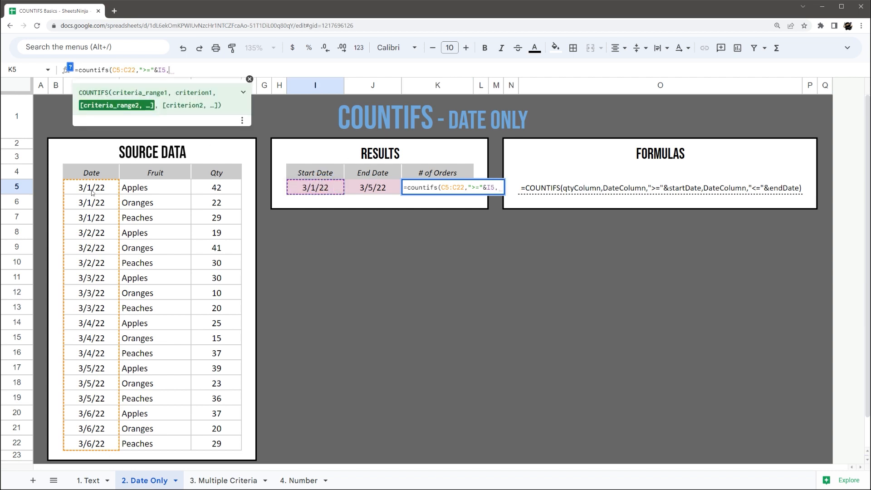
left_click_drag(92, 189, 93, 443)
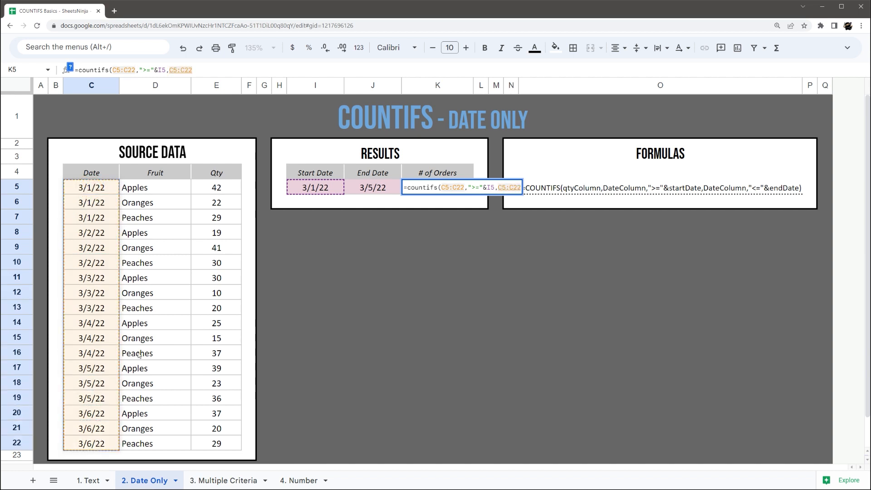
type(",\"<")
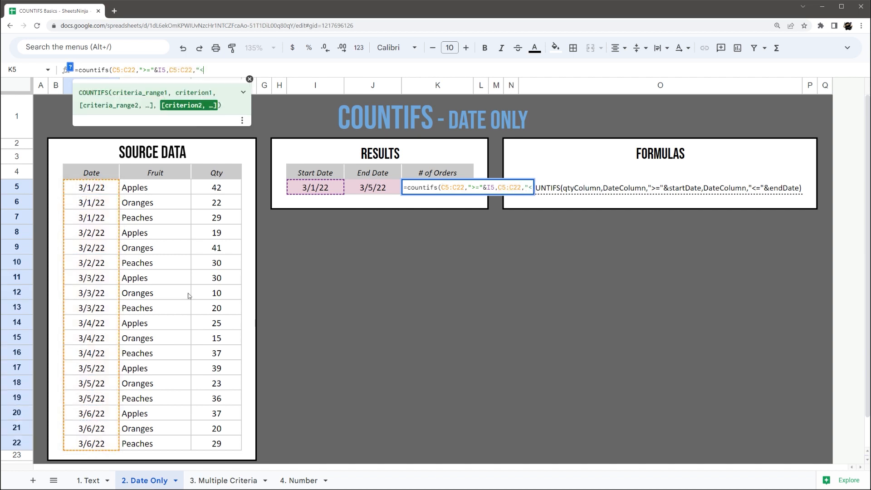
type("=\"&")
left_click(375, 191)
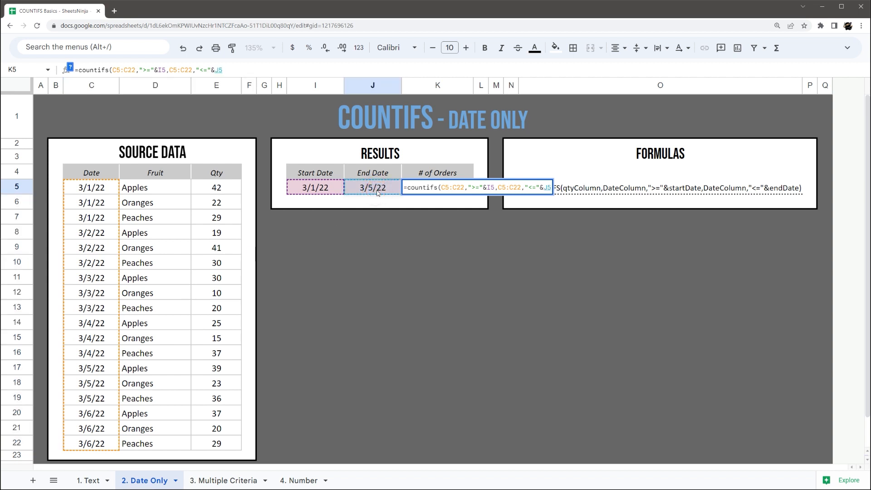
key("Return")
Set the End Date in J5 to 3/4/22.
left_click(449, 191)
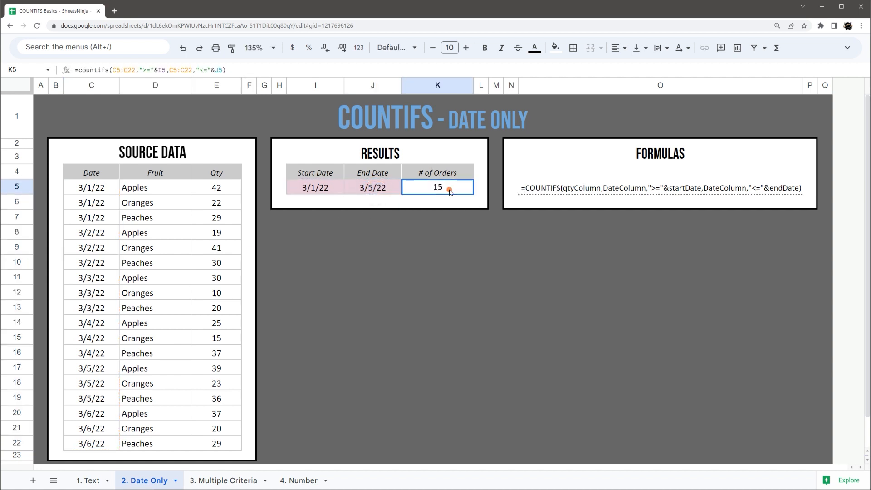
double_click(367, 187)
left_click(398, 231)
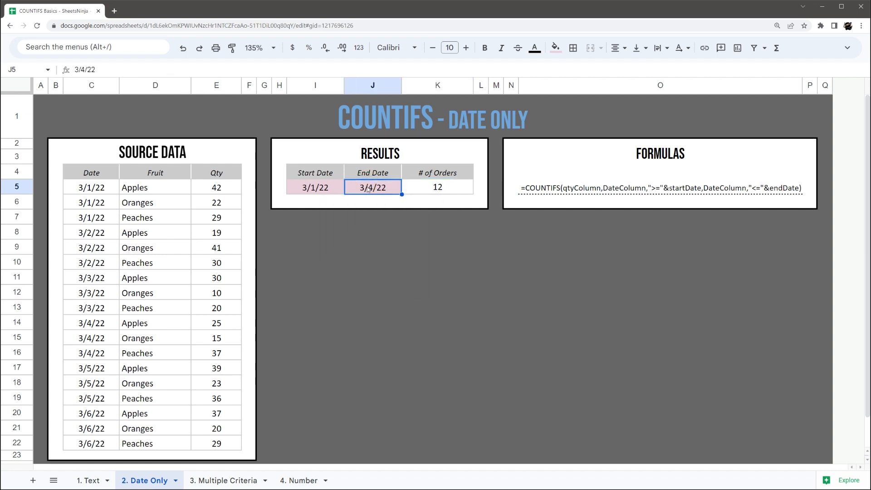
On the 3. Multiple Criteria sheet, start a COUNTIFS formula in J8 with range C5:C22 and criterion ">="&I4 for the start date.
left_click(200, 481)
left_click(371, 232)
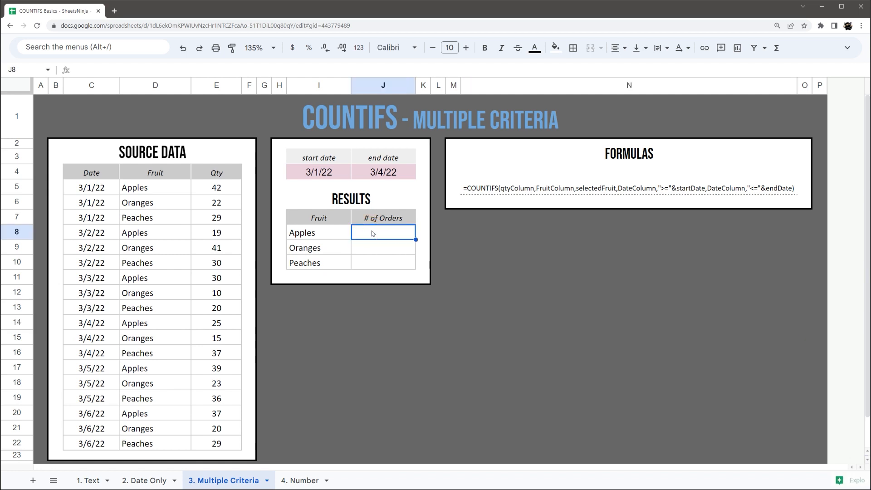
type("=countifs(")
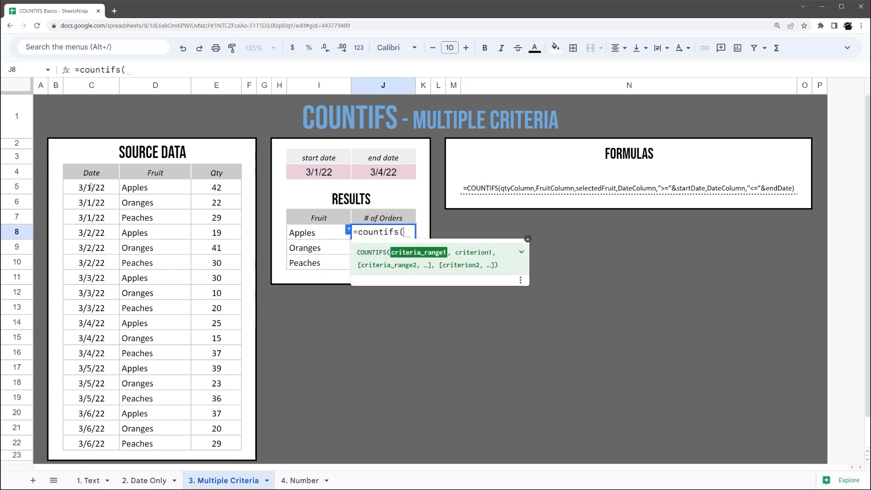
left_click_drag(92, 186, 108, 442)
type(",")
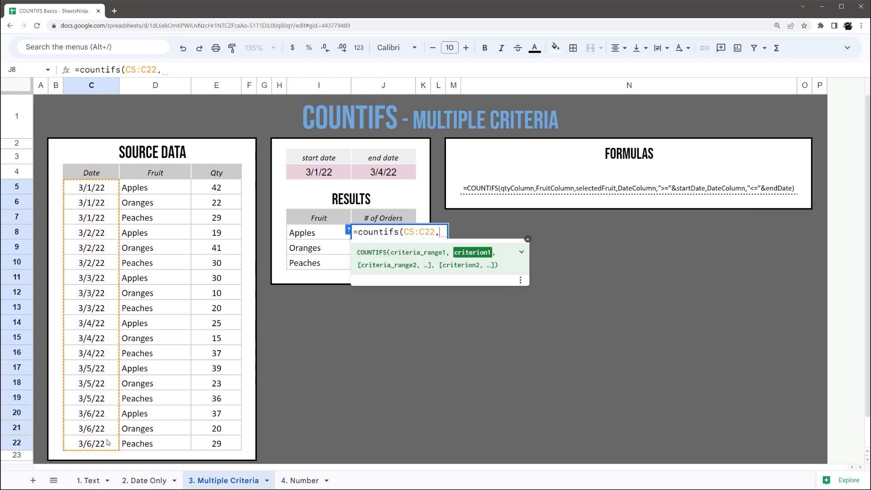
type("\">=\"&")
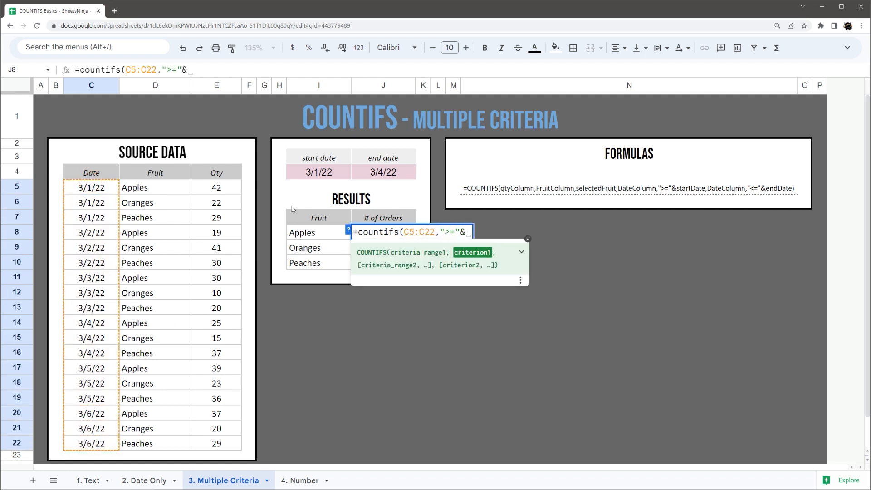
left_click(325, 173)
type(",")
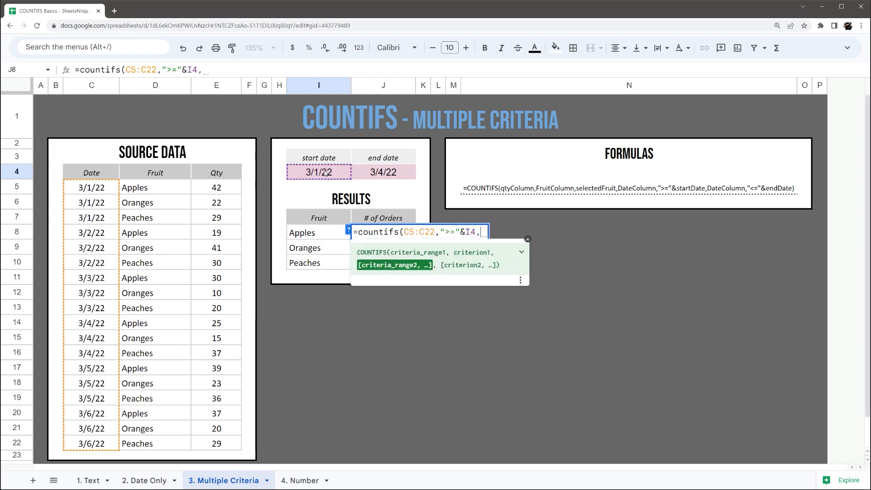
Add a second condition to the J8 formula using range C5:C22 and criterion "<="&J4 for the end date.
left_click_drag(77, 190, 93, 443)
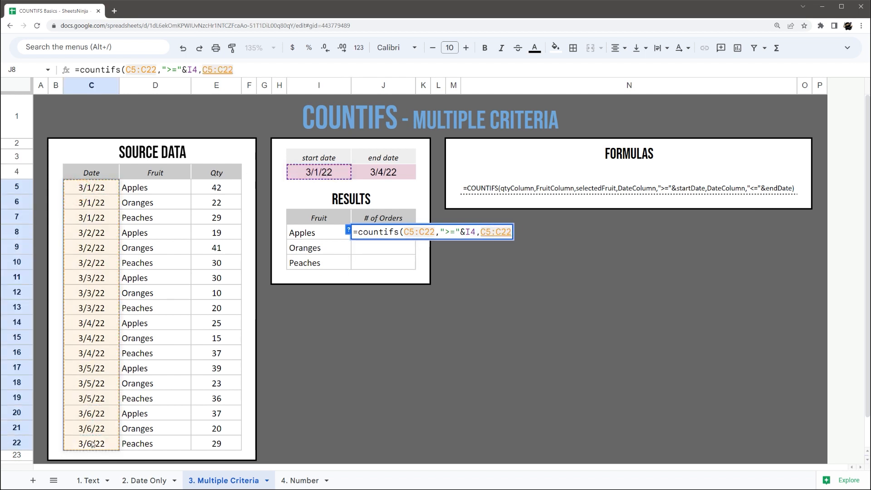
type(",\"<=\"&")
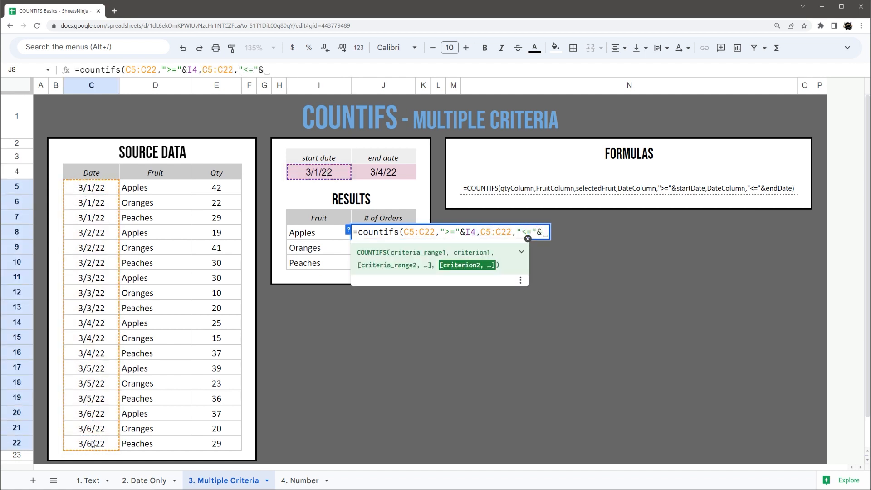
left_click(383, 172)
type(",")
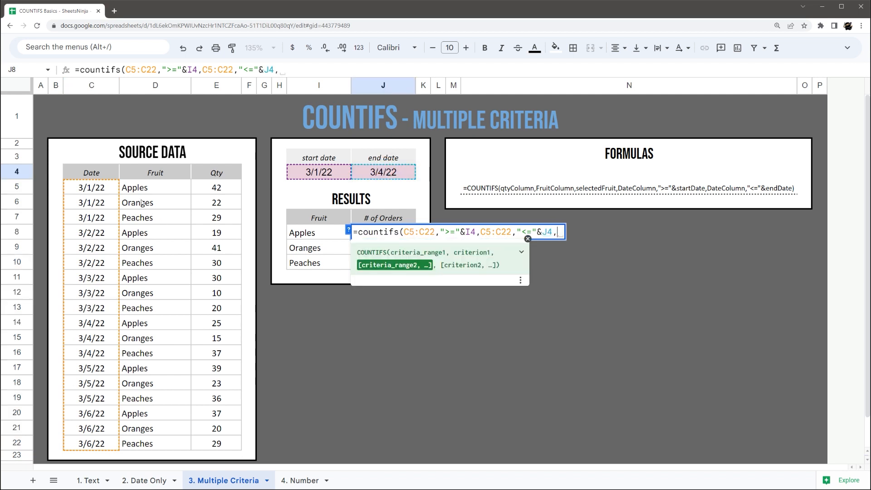
Add a third condition to the J8 formula matching fruits in D5:D22 with I8, and close the formula.
left_click_drag(136, 187, 138, 443)
type(",")
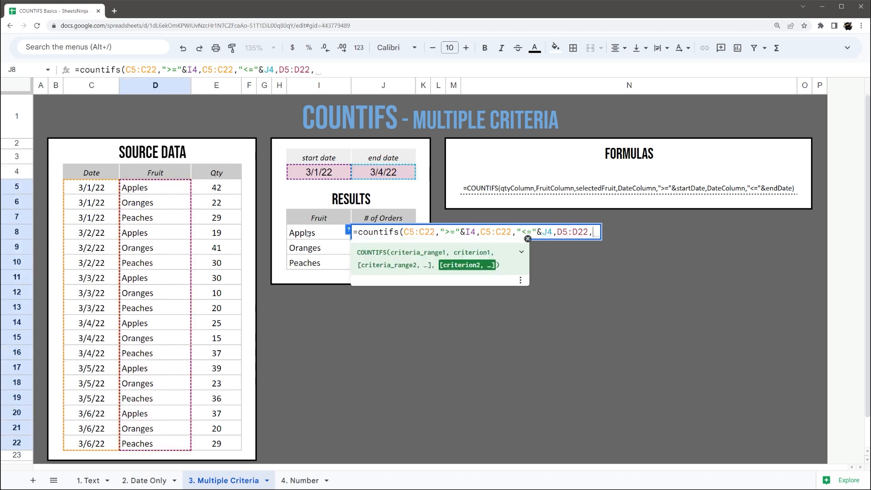
left_click(308, 233)
type(")")
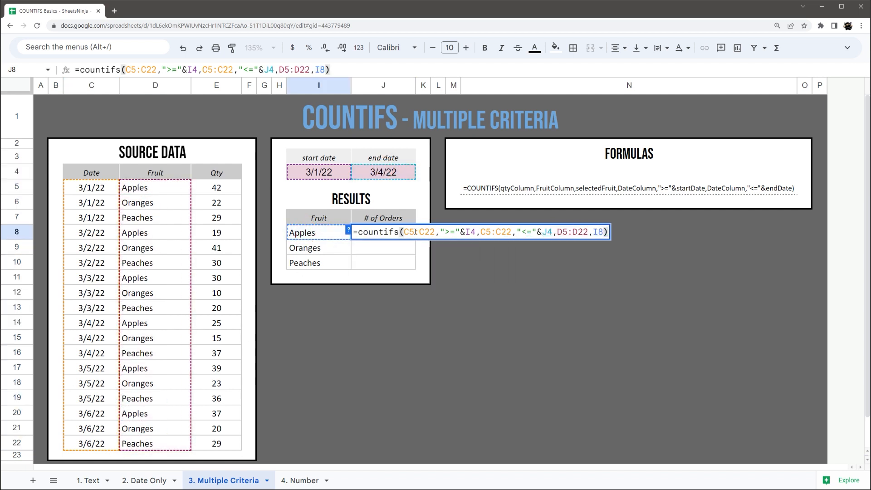
Make every reference in the J8 formula absolute except I8, and fill the formula down through J10.
left_click(416, 231)
key("F4")
left_click(491, 231)
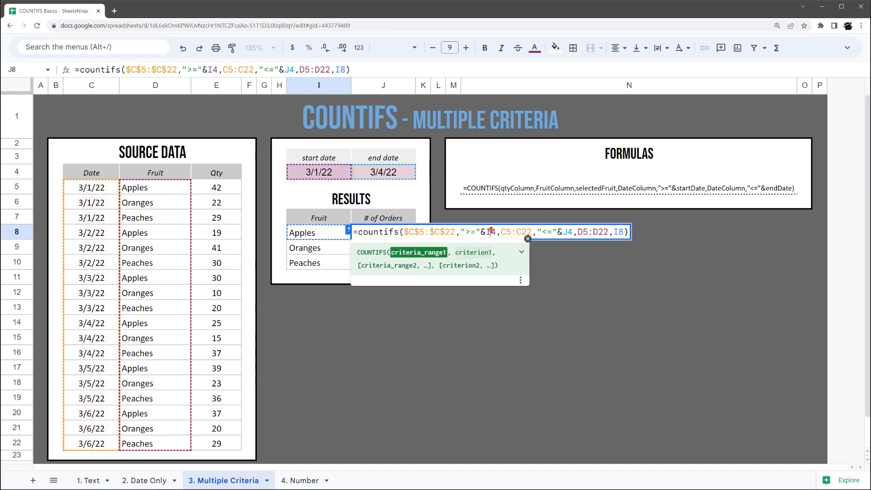
key("F4")
left_click(529, 232)
key("F4")
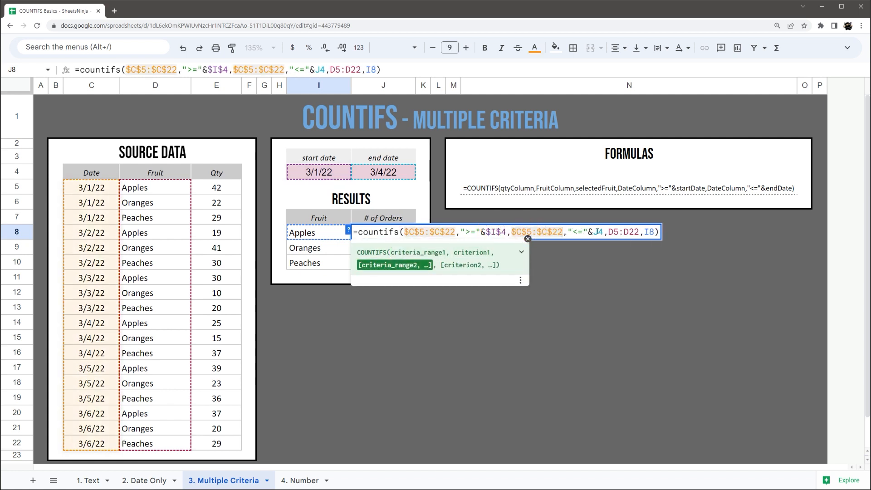
left_click(597, 231)
key("F4")
left_click(630, 233)
key("F4")
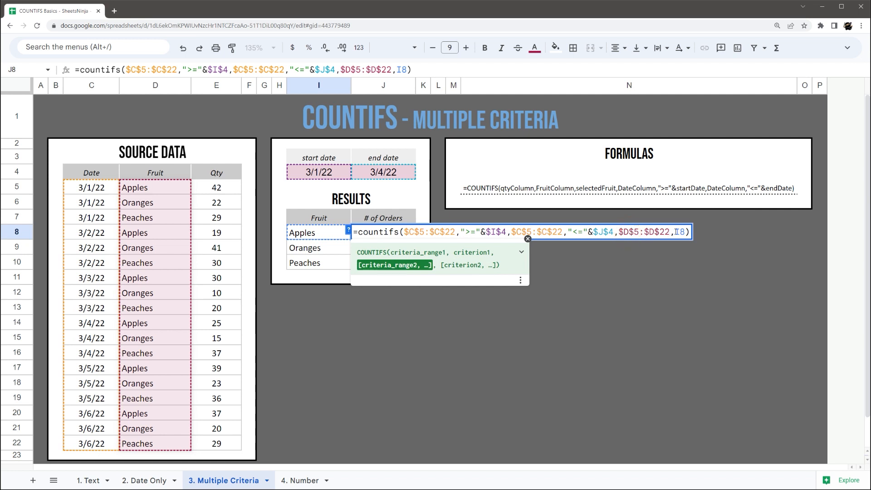
key("Return")
left_click(398, 231)
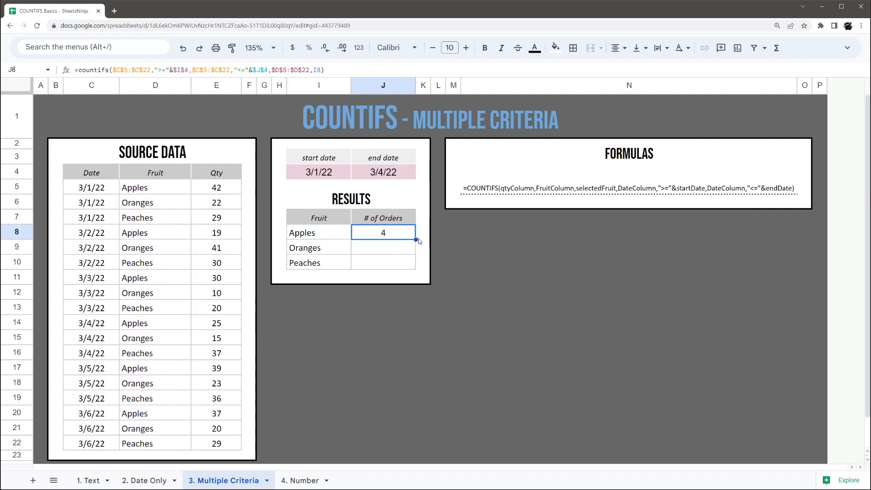
left_click_drag(415, 239, 411, 262)
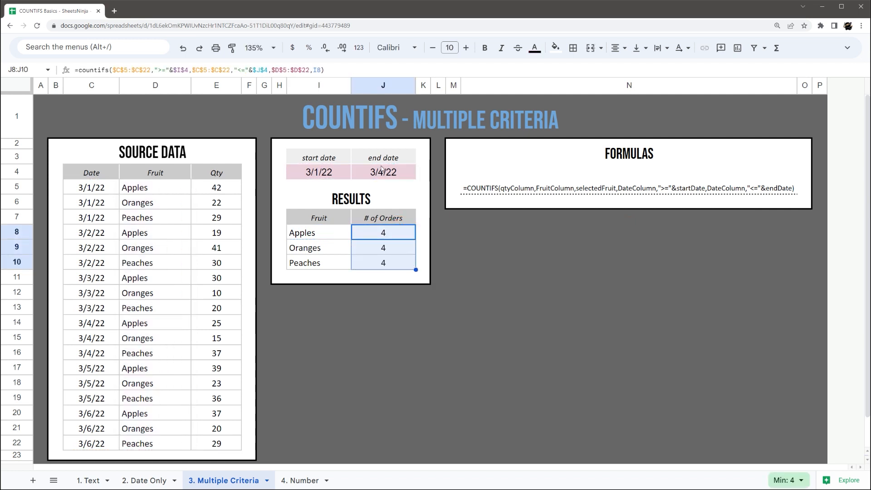
Set the end date in J4 to 3/5/22, and pick a date for that cell once more.
double_click(381, 168)
left_click(419, 217)
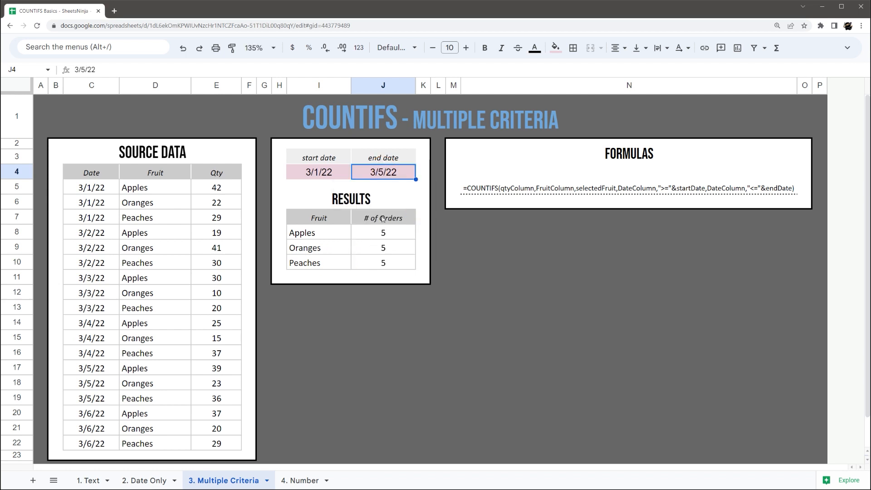
double_click(376, 174)
left_click(393, 218)
On the 4. Number sheet, enter a COUNTIFS formula in K5 with range E5:E22 and criterion ">40", rejecting the suggested autofill.
left_click(289, 480)
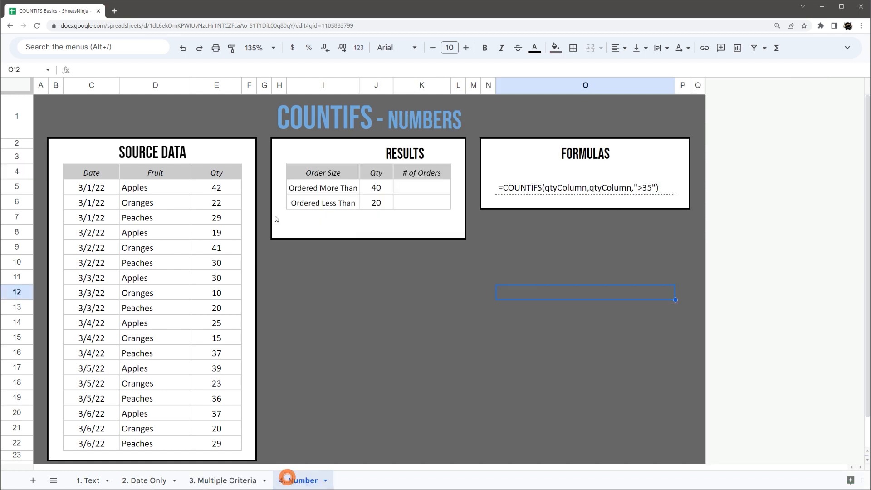
left_click(417, 191)
type("=countifs(")
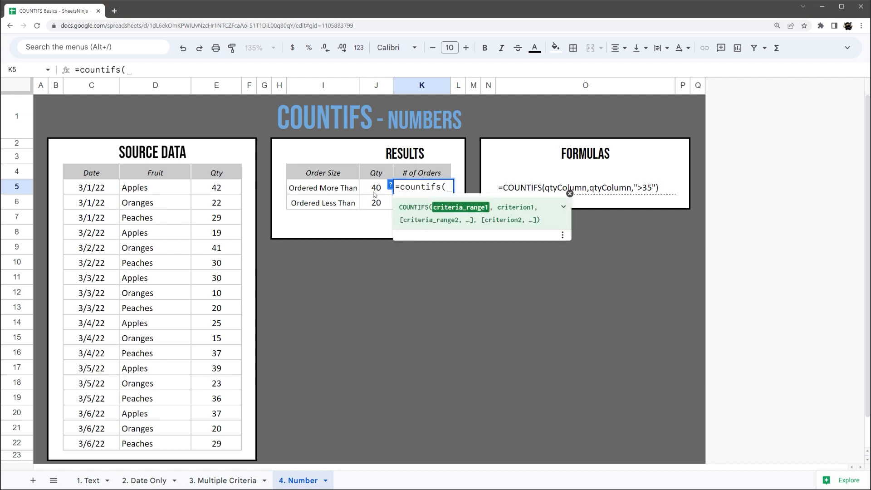
left_click_drag(217, 189, 217, 443)
type(",")
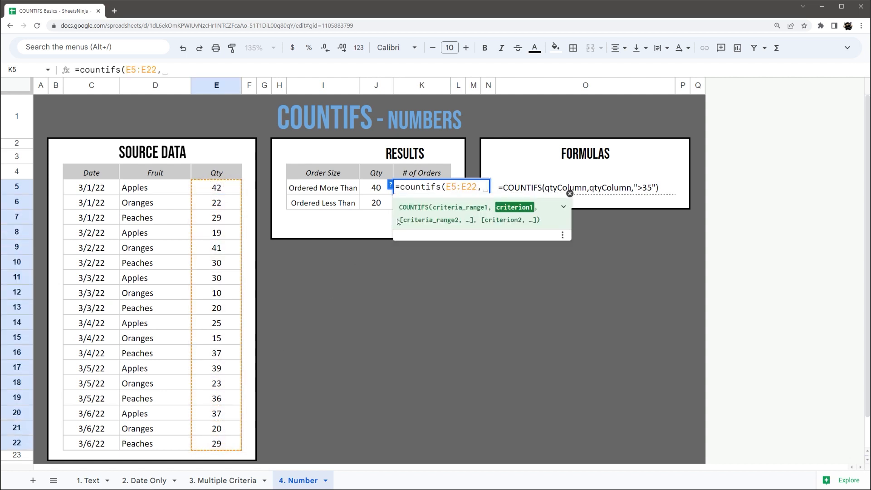
type("\">40\")")
key("Return")
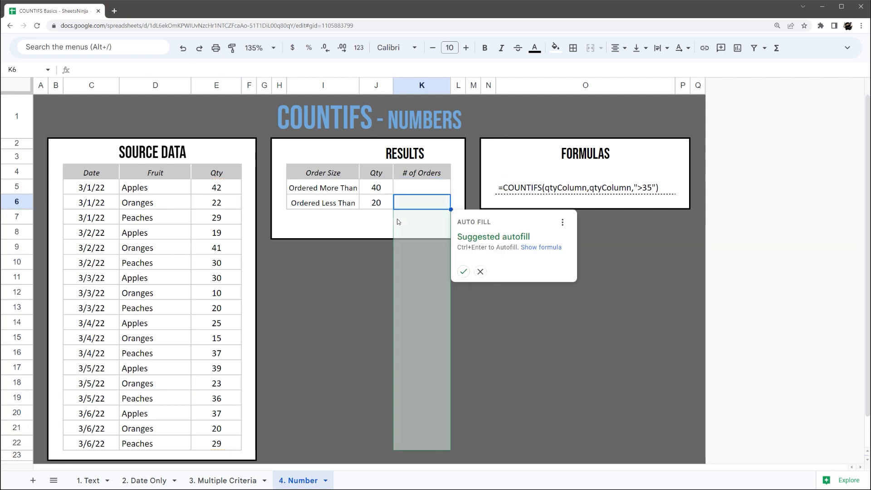
left_click(484, 273)
left_click(410, 185)
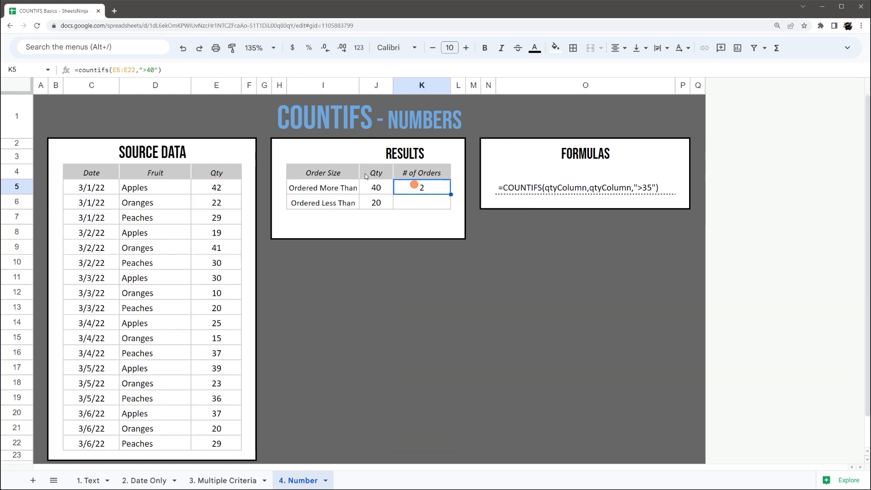
Change the criterion in the K5 formula to ">=40" so it includes orders of exactly 40.
left_click(215, 191)
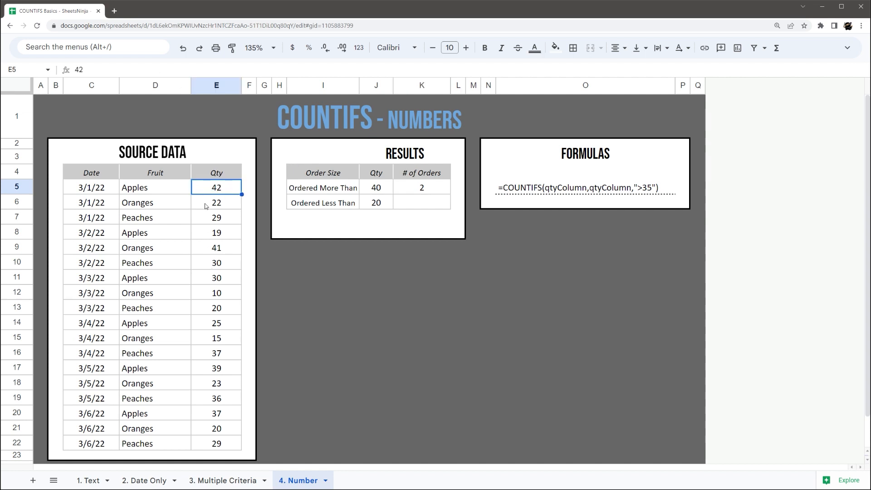
left_click(435, 190)
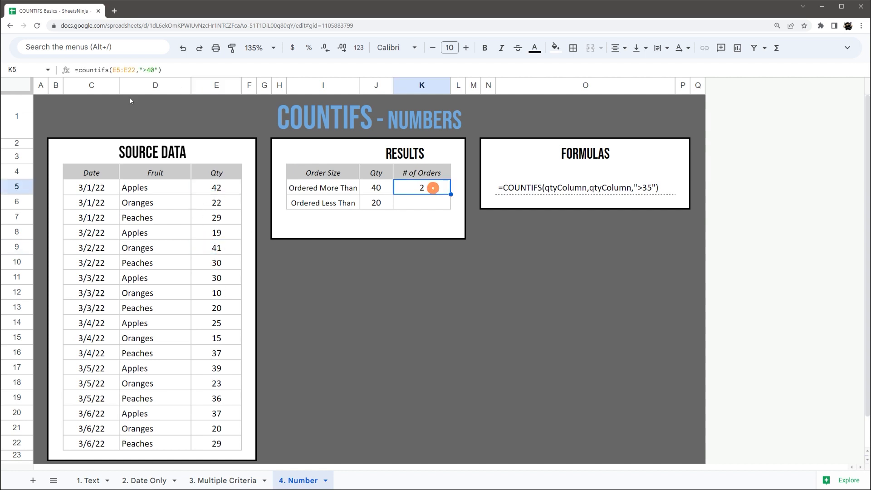
left_click(161, 70)
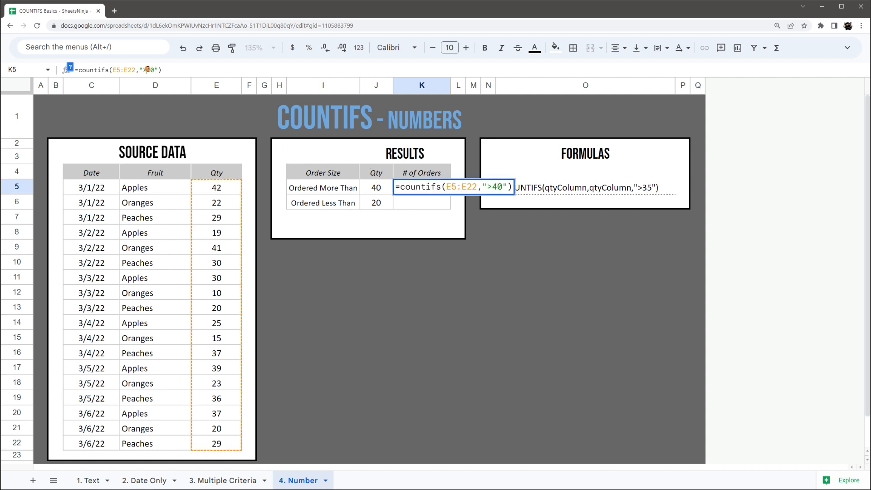
key("Return")
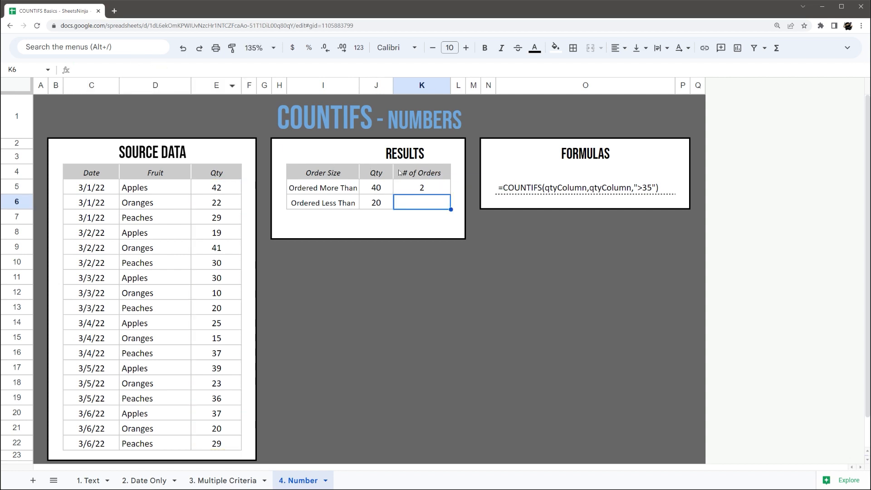
Set the 3/2/22 Apples quantity in E8 to 40.
left_click(416, 187)
left_click(216, 232)
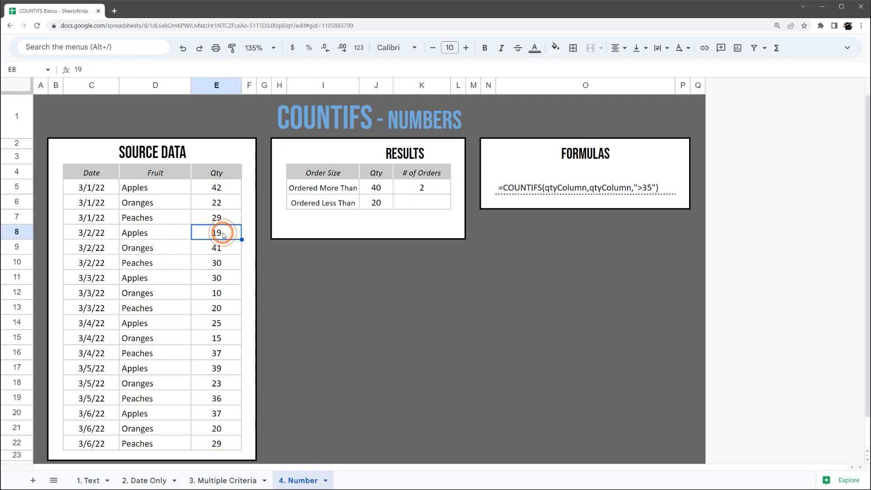
type("40")
key("Return")
Replace the fixed number in the K5 criterion with a cell reference, making it ">="&J5.
left_click(436, 183)
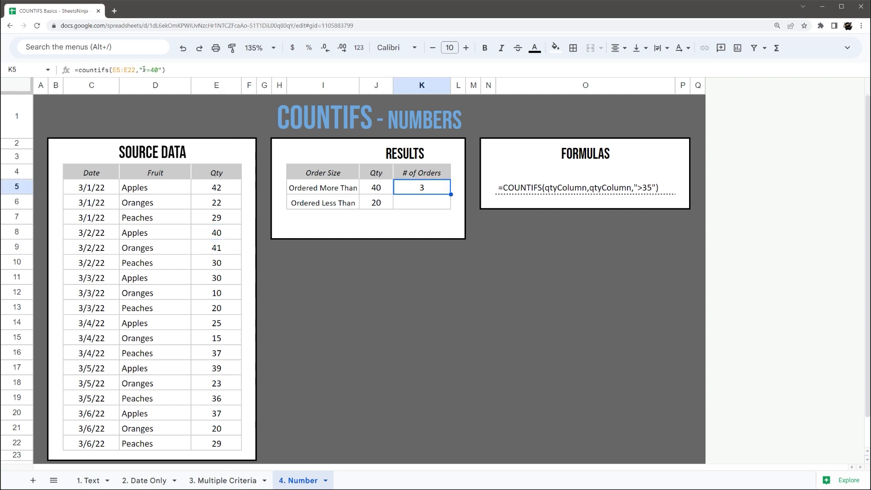
left_click_drag(150, 70, 208, 72)
type("\"&")
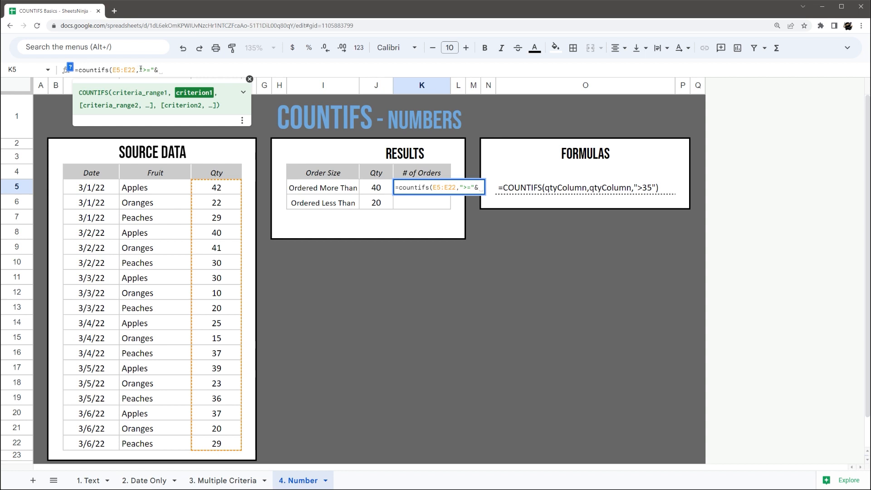
left_click(380, 191)
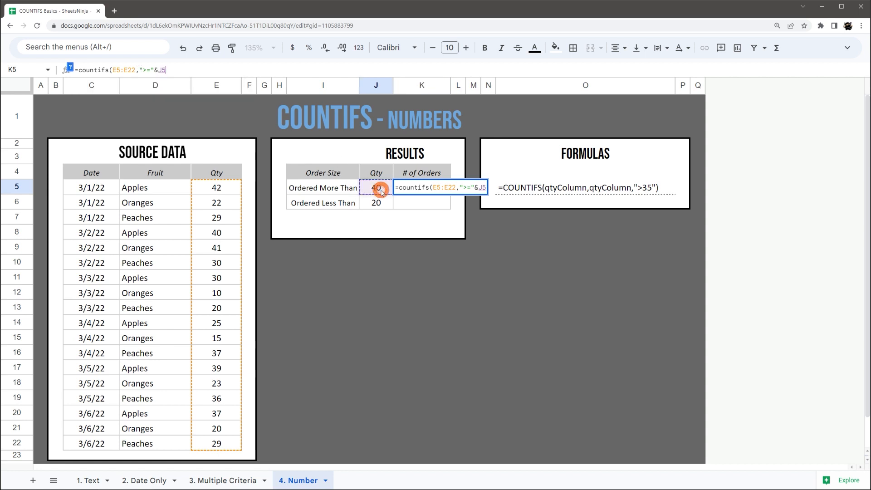
key("Return")
Copy the K5 formula down to K6 and correct its criteria range to E5:E22.
left_click(434, 190)
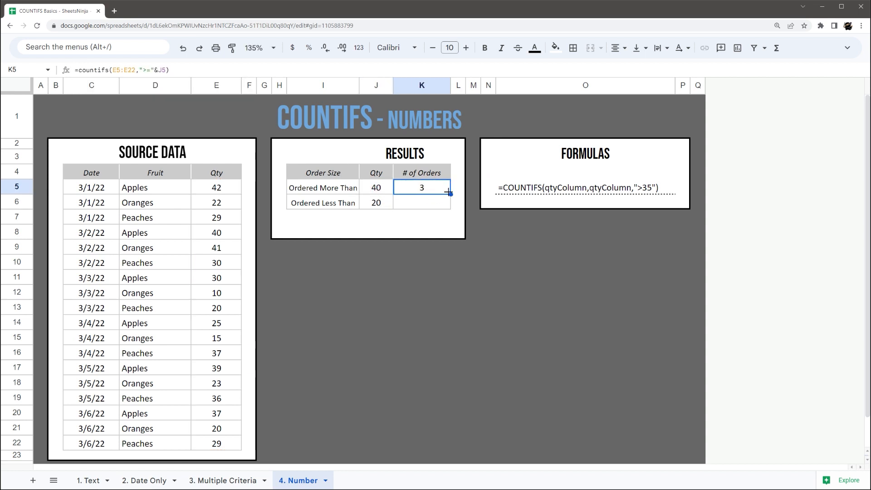
left_click_drag(451, 194, 451, 208)
left_click(423, 199)
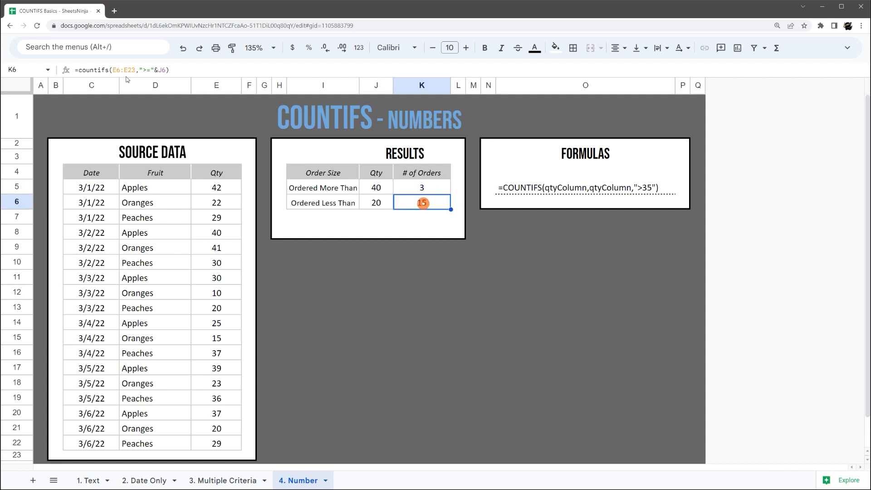
left_click(117, 69)
left_click(143, 70)
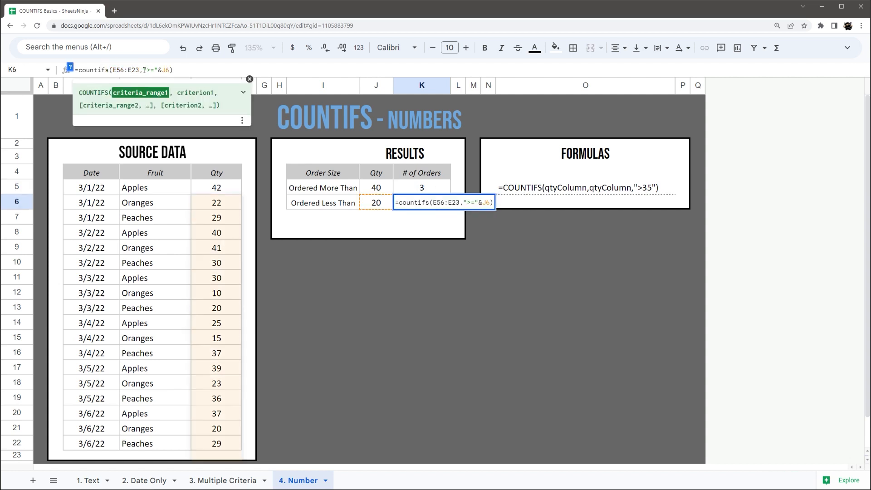
key("Delete")
type("2")
Change the criterion in the K6 formula to "<="&J6 to count orders at or below that quantity.
left_click(144, 69)
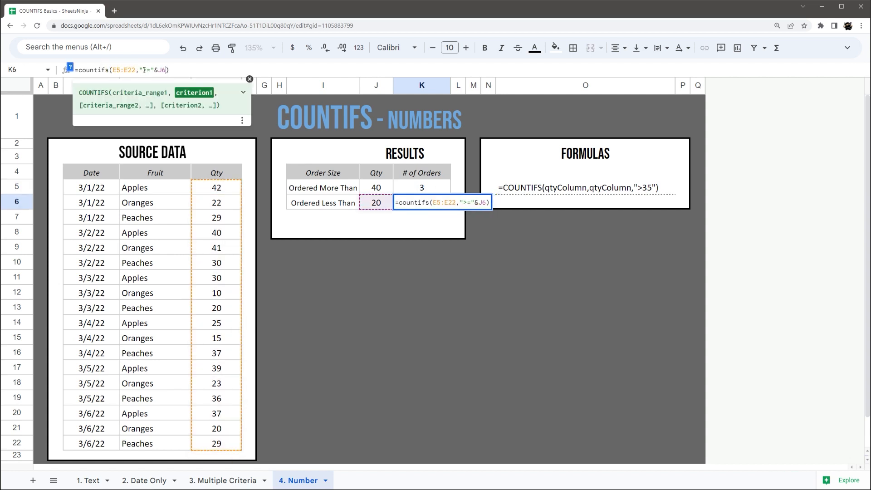
key("Delete")
type("<")
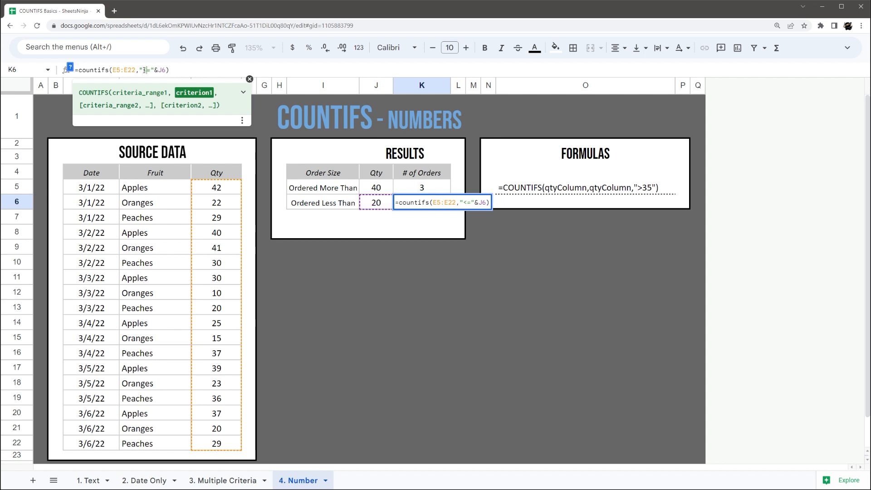
key("Return")
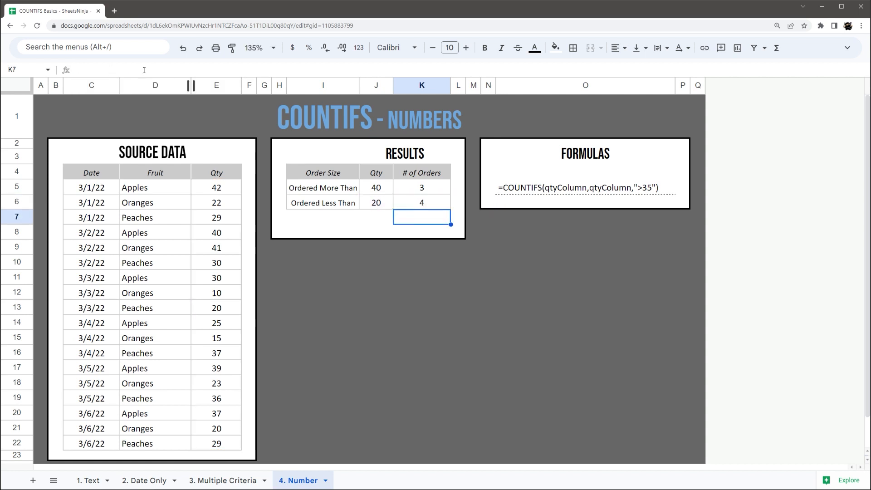
left_click(413, 201)
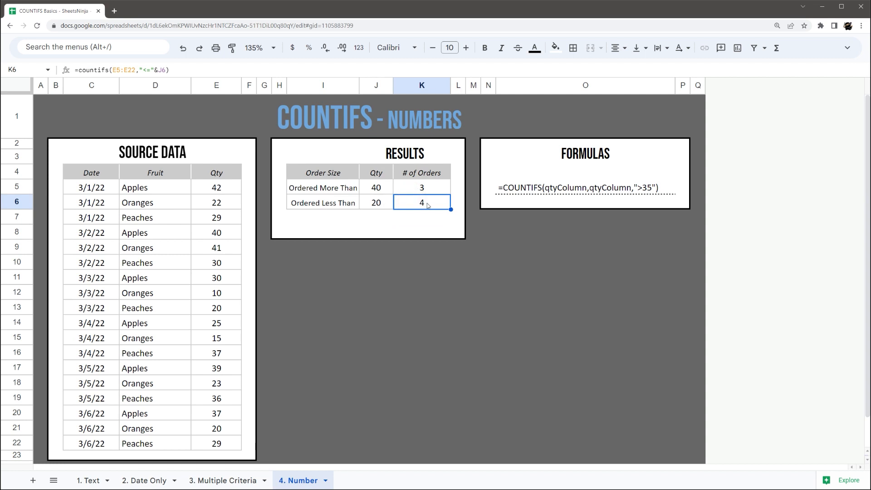
left_click_drag(342, 192, 379, 190)
left_click(424, 189)
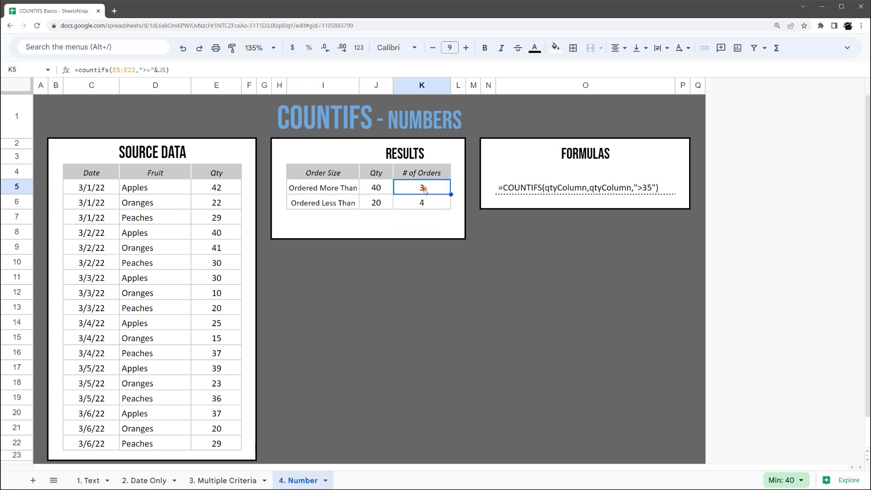